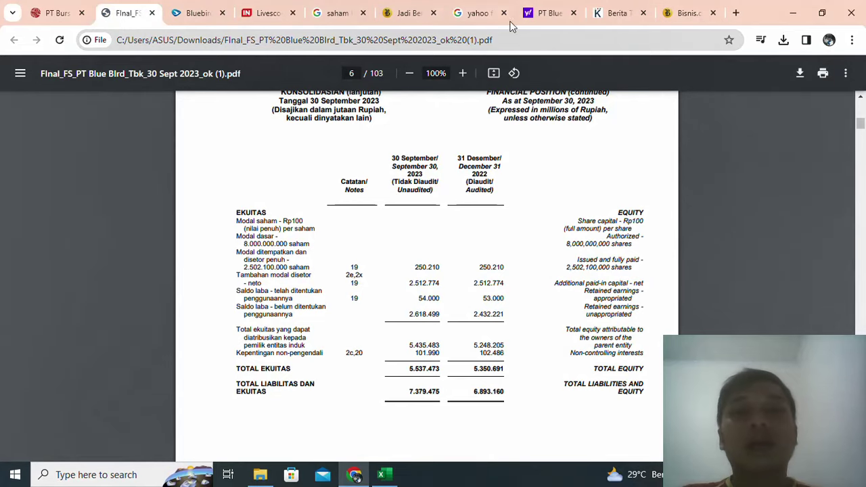
View the Blue Bird quote on Yahoo Finance and compare the Q3 and Q2 2023 return on equity in the Excel workbook.
click(550, 13)
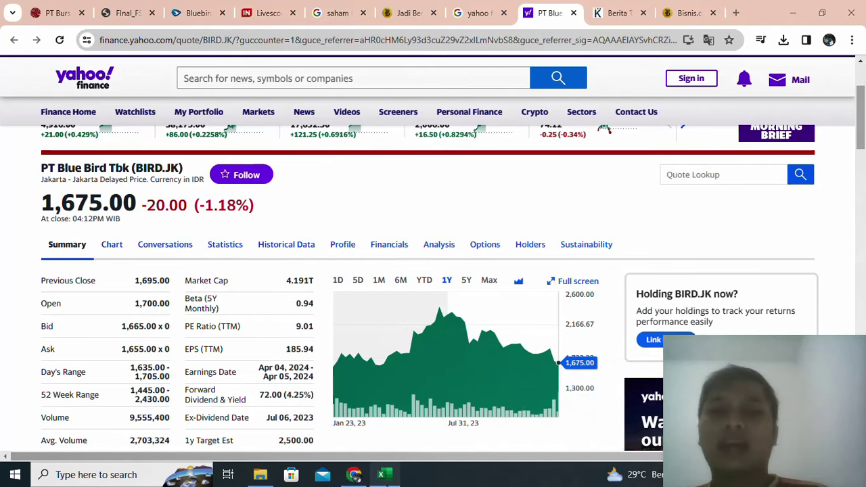
click(381, 474)
scroll(342, 258, down, 4)
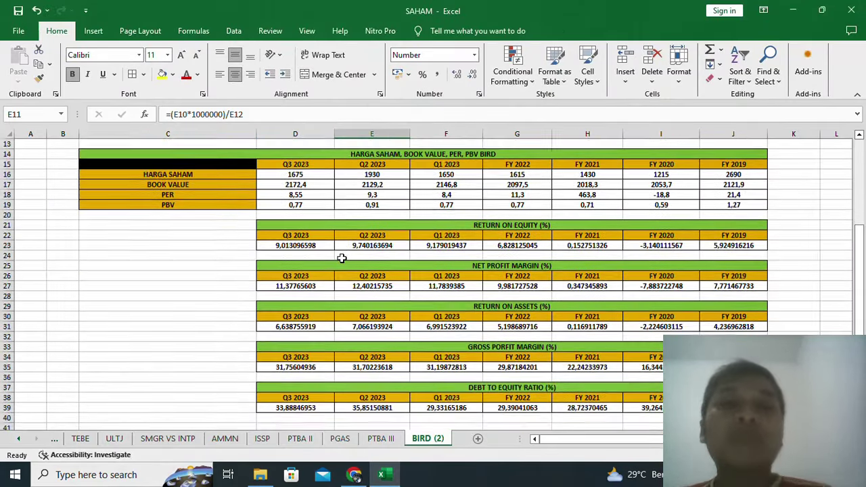
click(311, 246)
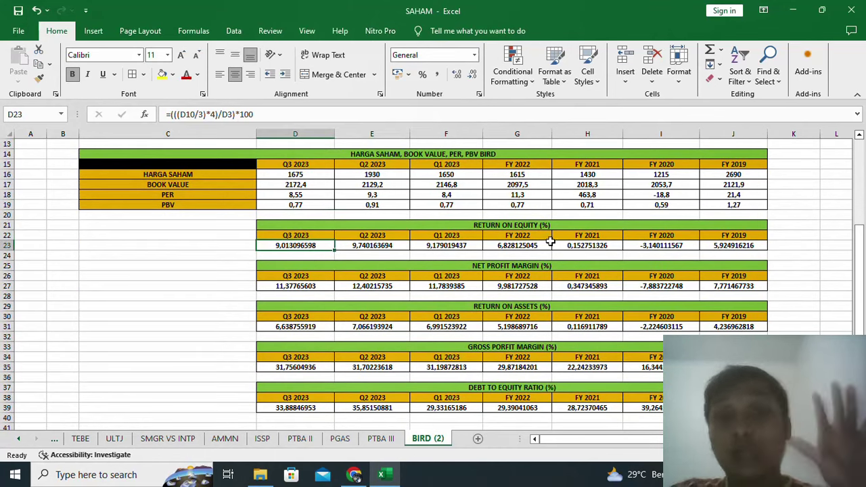
click(376, 245)
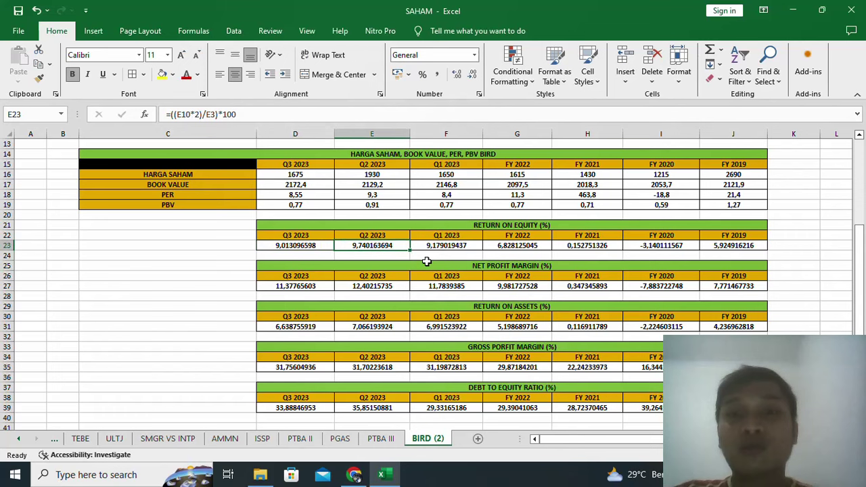
click(298, 245)
click(360, 247)
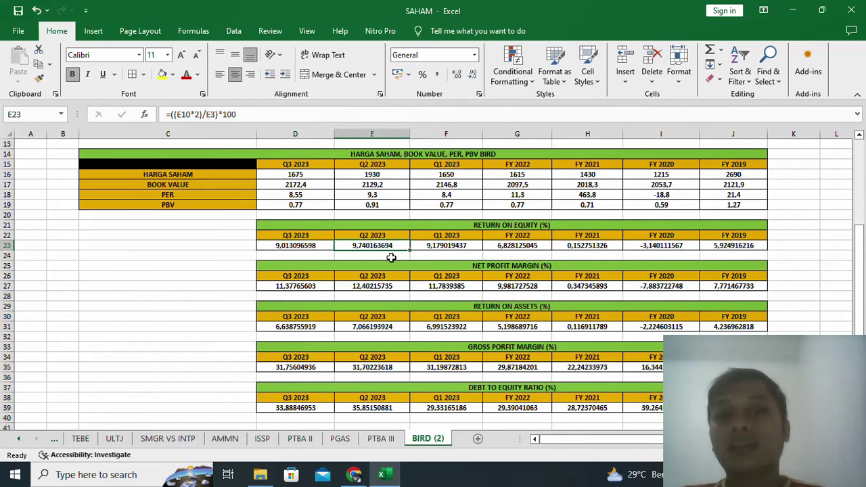
click(306, 247)
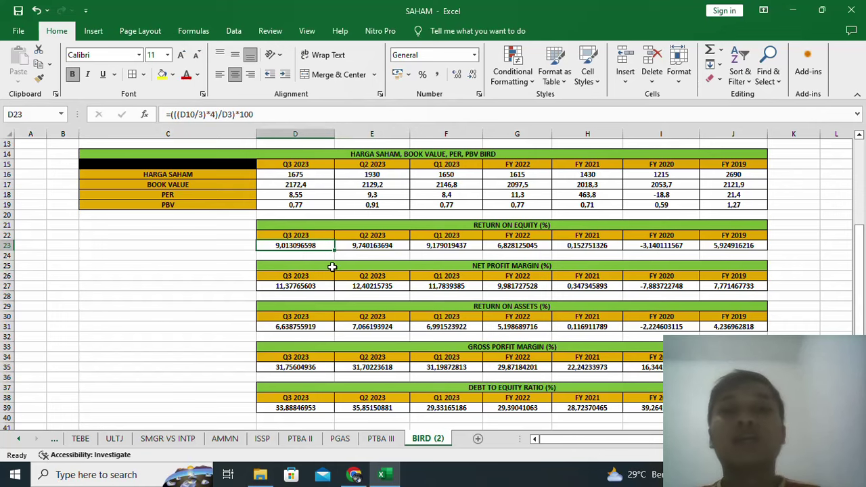
scroll(332, 264, down, 2)
scroll(318, 257, up, 2)
Check the Q2 2023 net profit margin and compare the return on equity across the three 2023 quarters.
click(348, 287)
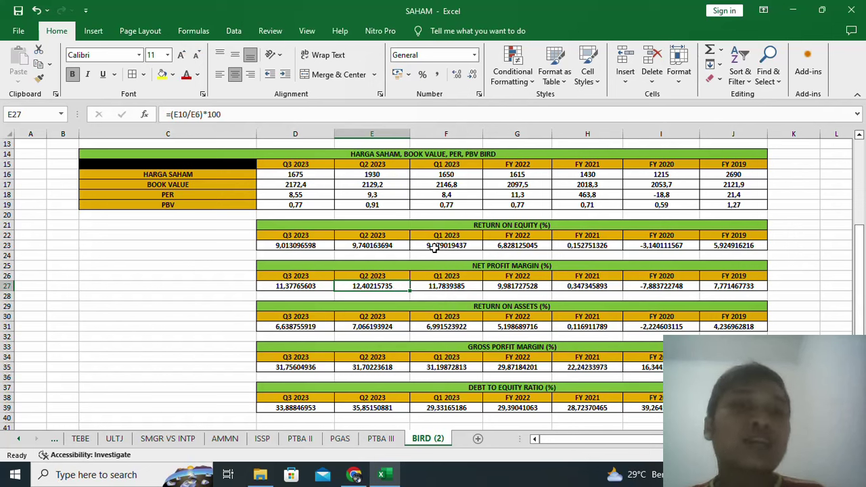
drag(429, 245, 347, 245)
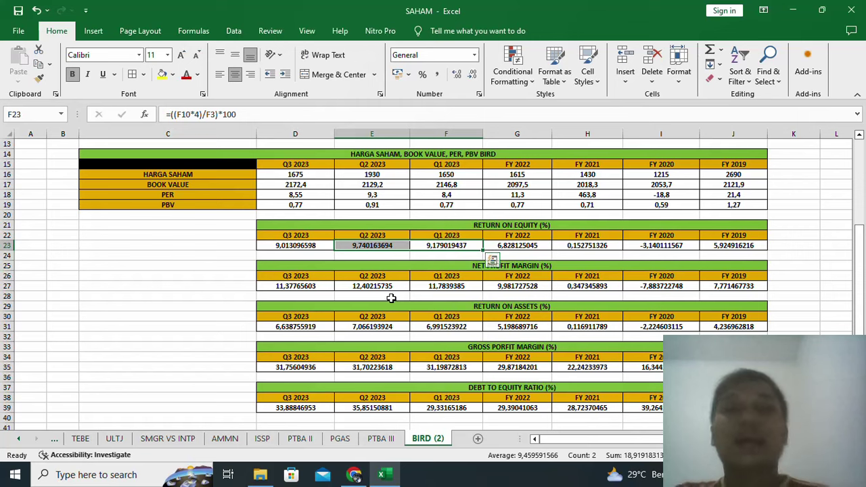
click(314, 245)
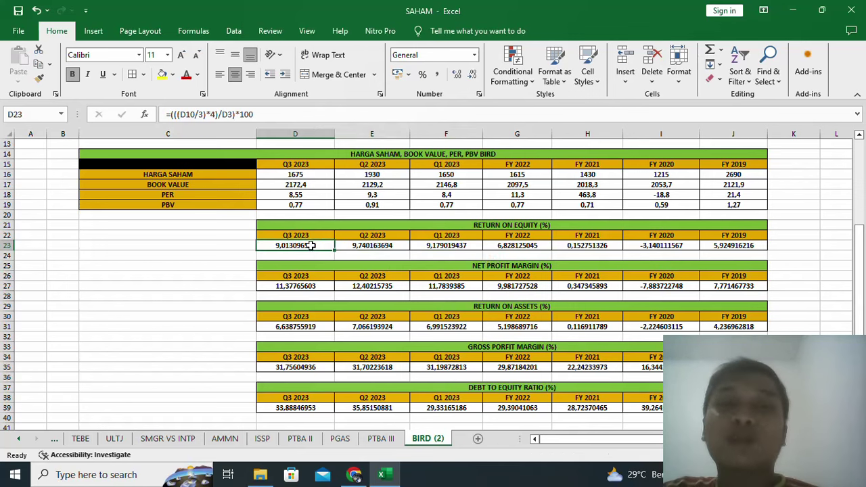
click(376, 246)
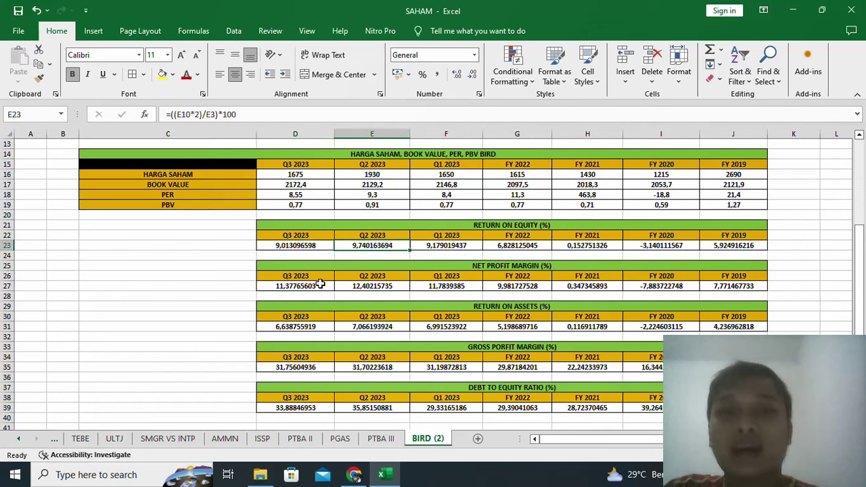
Review the Q3 2023 net profit margin, return on assets and return on equity.
click(320, 285)
click(308, 325)
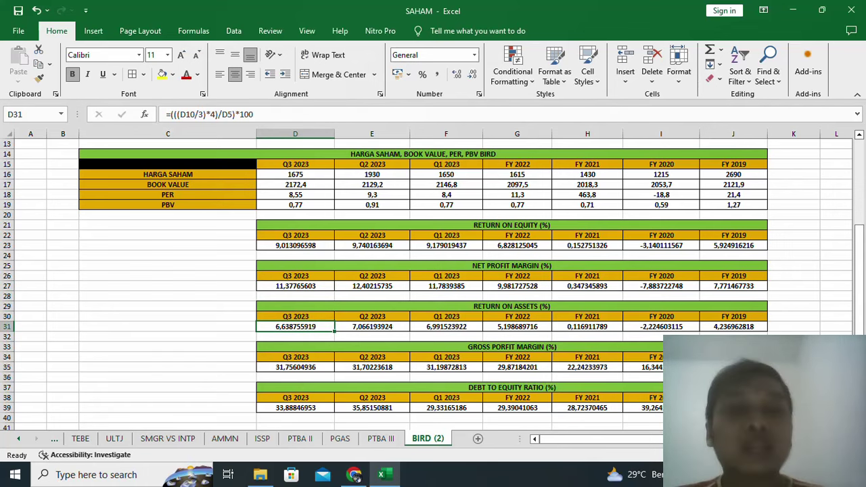
scroll(390, 290, up, 4)
scroll(358, 287, down, 2)
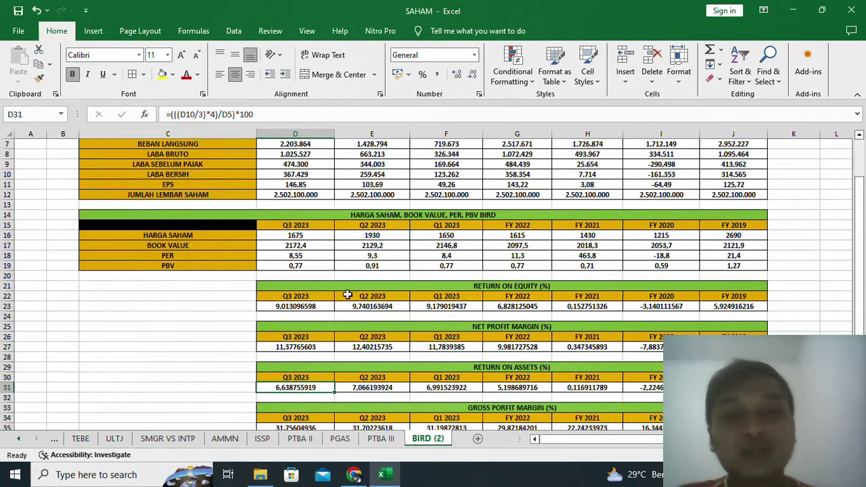
click(310, 308)
click(308, 337)
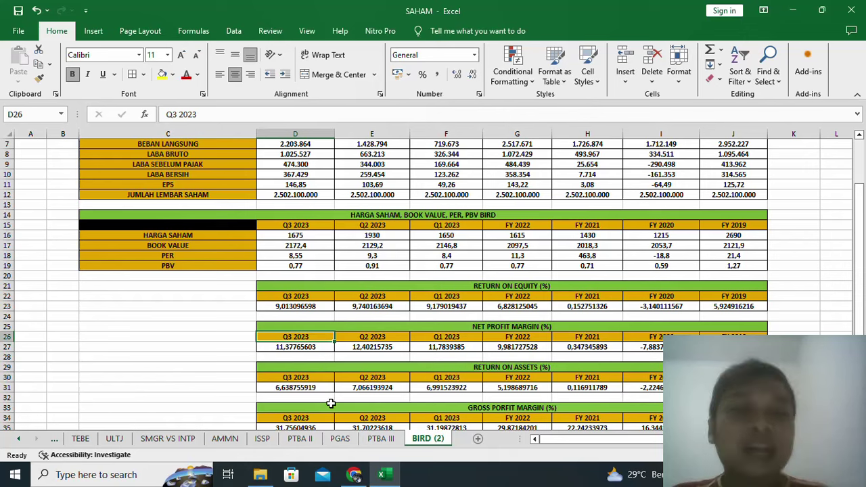
Check the one-year BIRD.JK price chart in Chrome, and compare PBV and PER between Q3 2023 and earlier years in Excel.
click(353, 474)
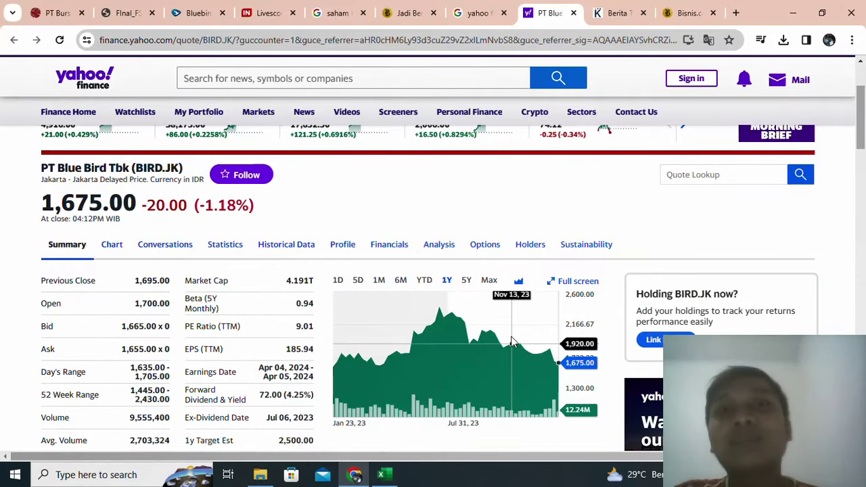
click(381, 474)
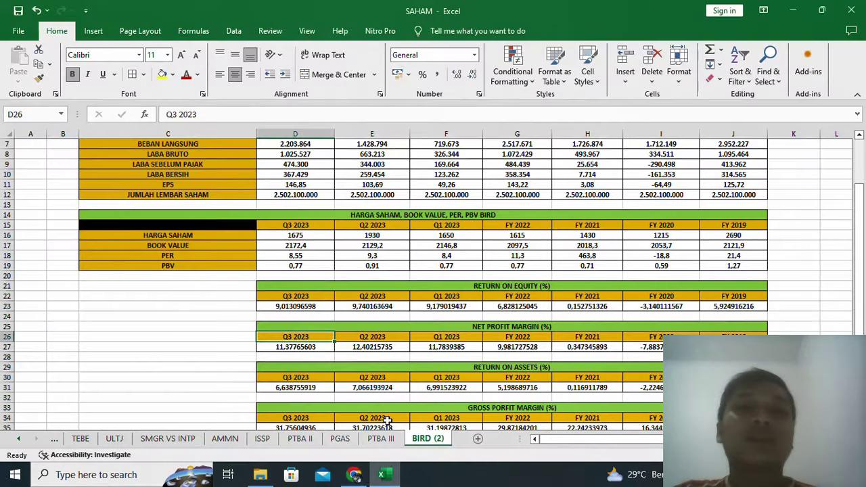
click(310, 267)
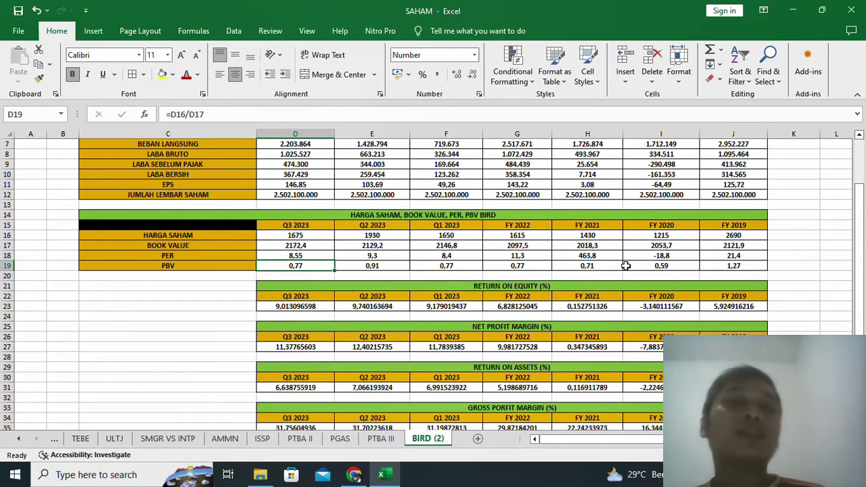
scroll(447, 225, up, 2)
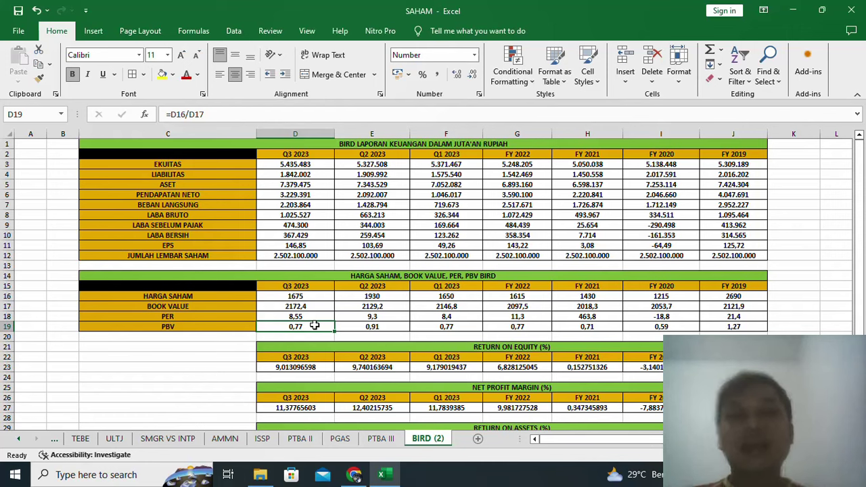
click(540, 329)
click(582, 326)
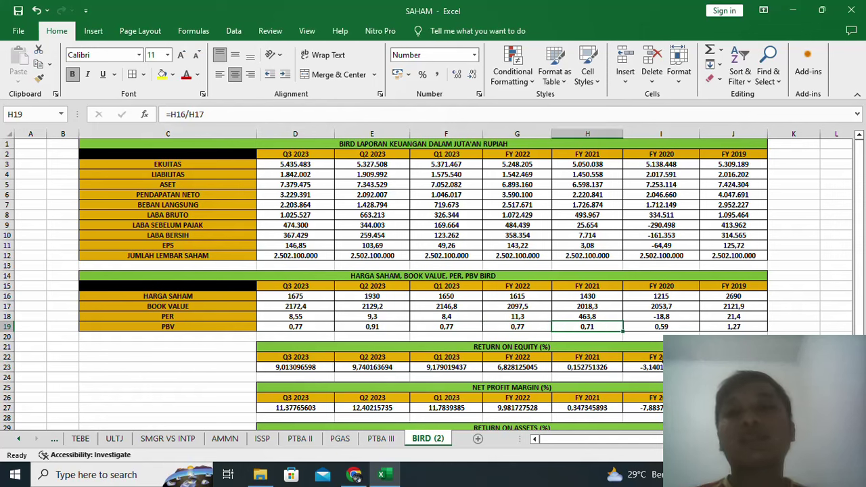
click(748, 327)
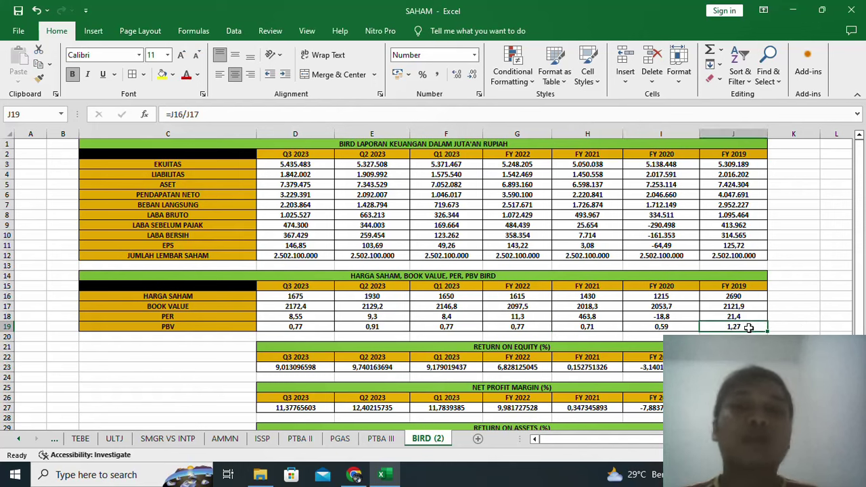
click(743, 316)
click(328, 318)
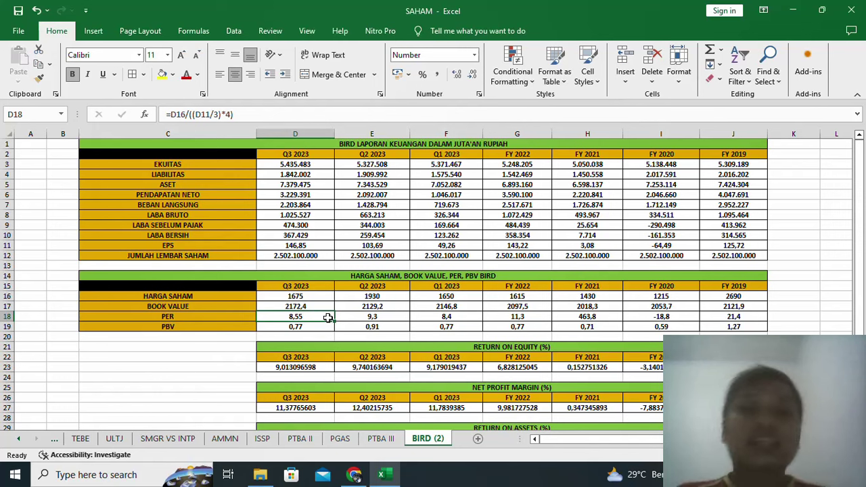
Switch to the Blue Bird 30 Sept 2023 financial statements PDF in Chrome and read the assets and liabilities pages.
click(354, 475)
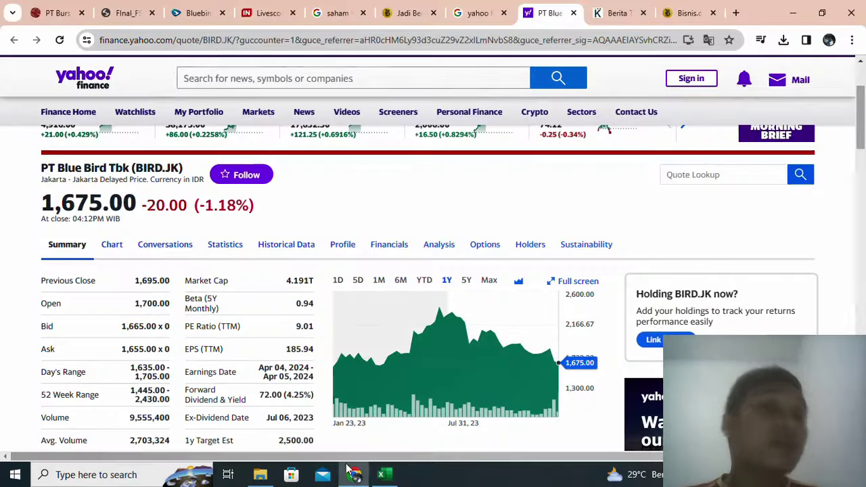
click(122, 14)
scroll(337, 252, up, 10)
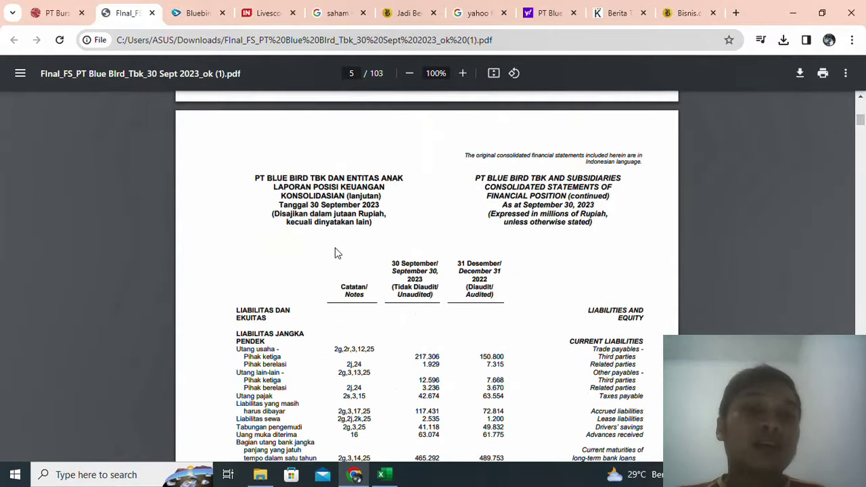
scroll(336, 253, up, 8)
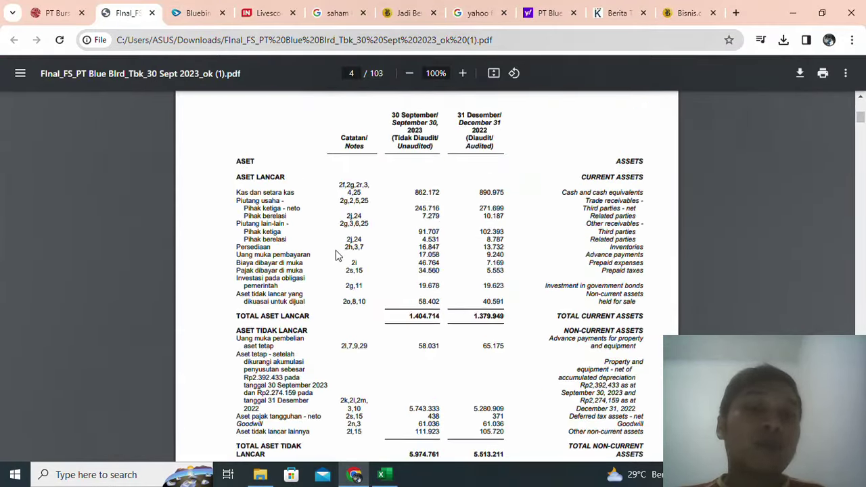
scroll(337, 254, down, 1)
scroll(337, 255, down, 1)
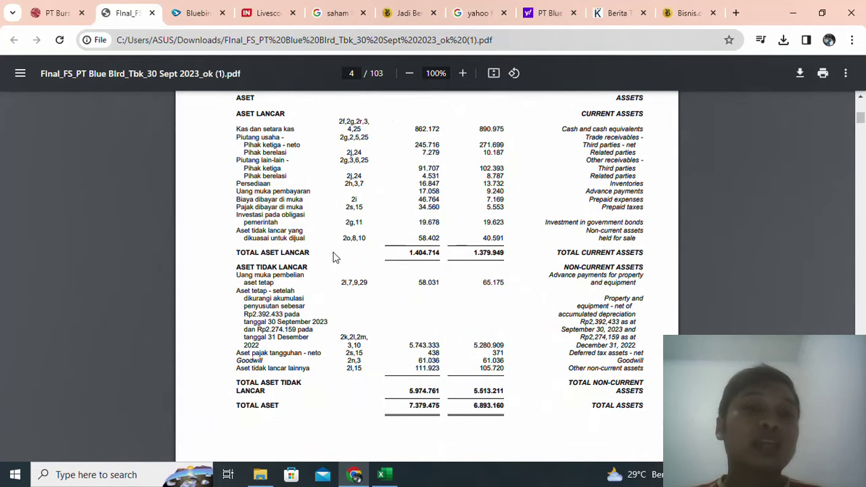
scroll(282, 182, down, 1)
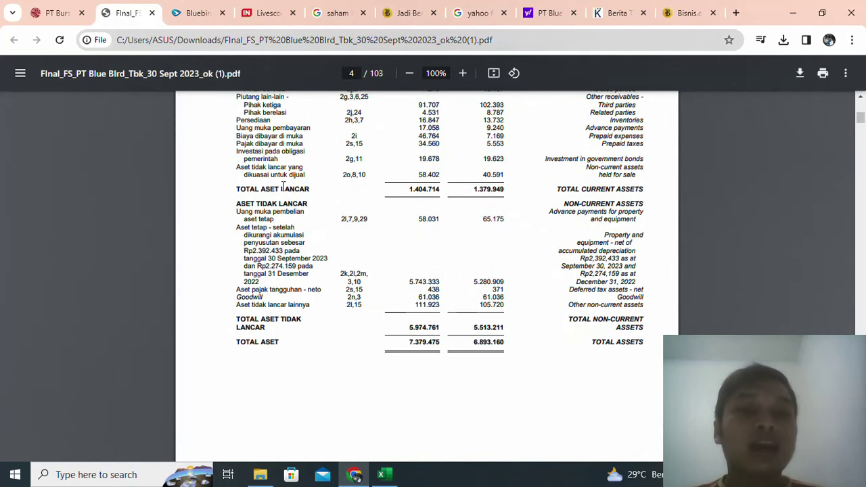
scroll(284, 187, down, 5)
scroll(285, 186, down, 2)
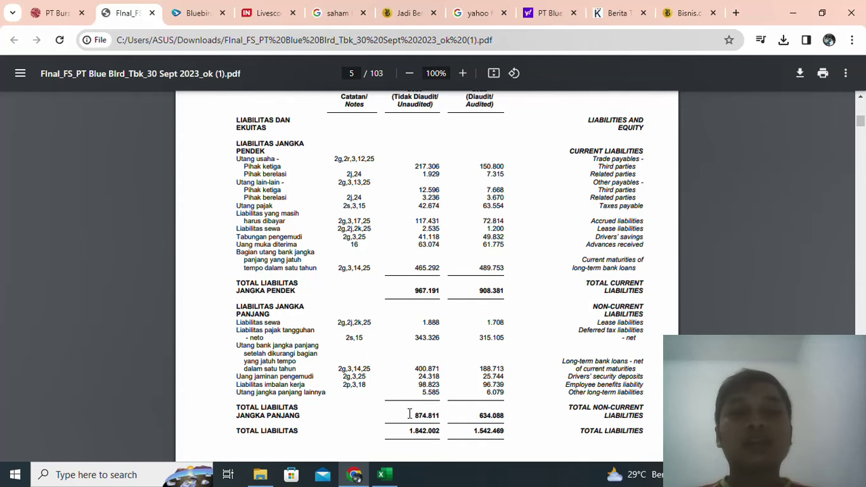
Highlight the September 2023 figures for total liabilities, third-party trade payables, net deferred tax liabilities and long-term bank loans.
drag(411, 434, 443, 430)
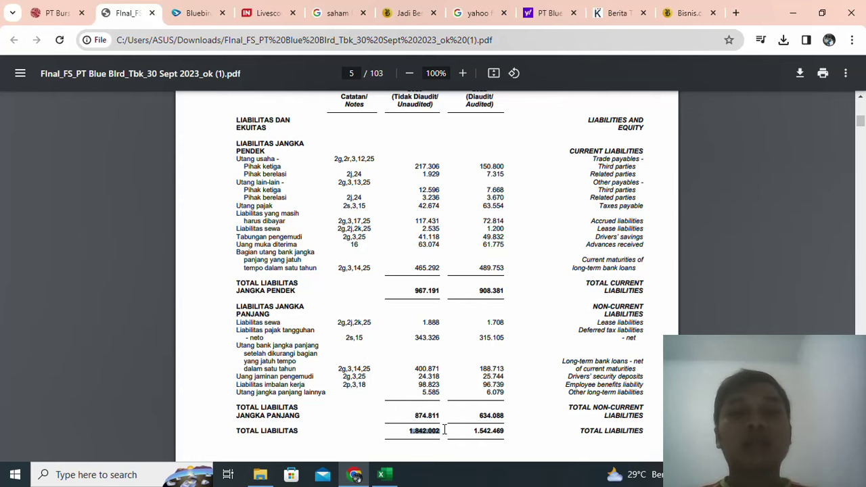
scroll(444, 424, up, 5)
scroll(443, 424, down, 5)
drag(414, 166, 443, 166)
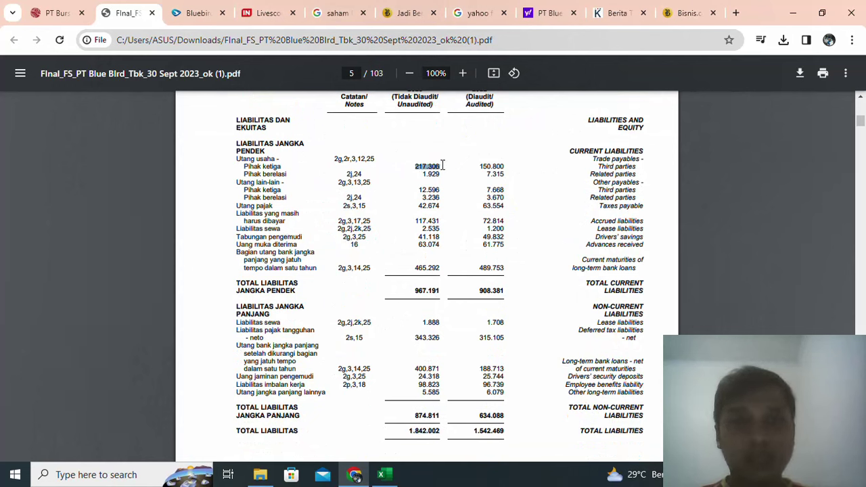
click(423, 337)
double_click(423, 337)
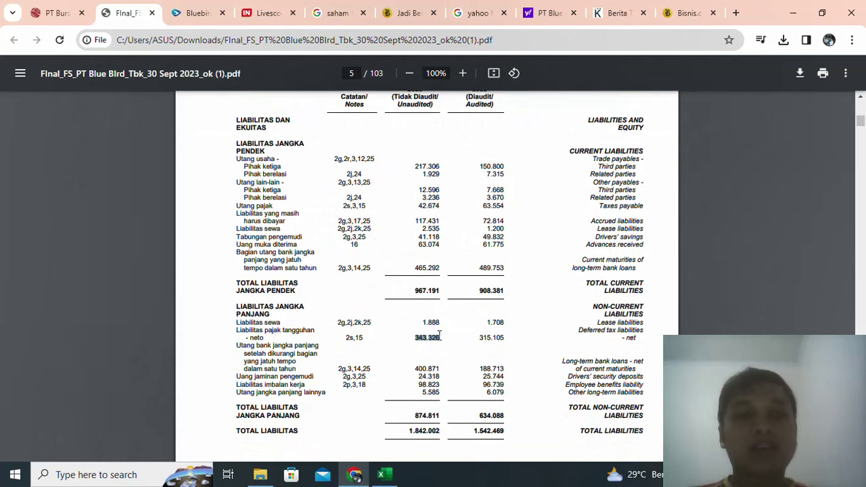
double_click(420, 368)
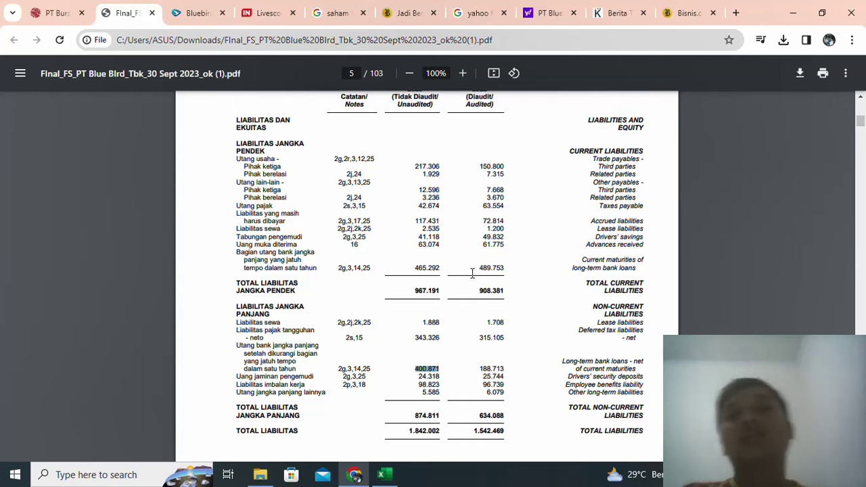
Highlight the September 2023 total equity attributable to the owners of the parent entity on the equity page.
scroll(472, 273, down, 5)
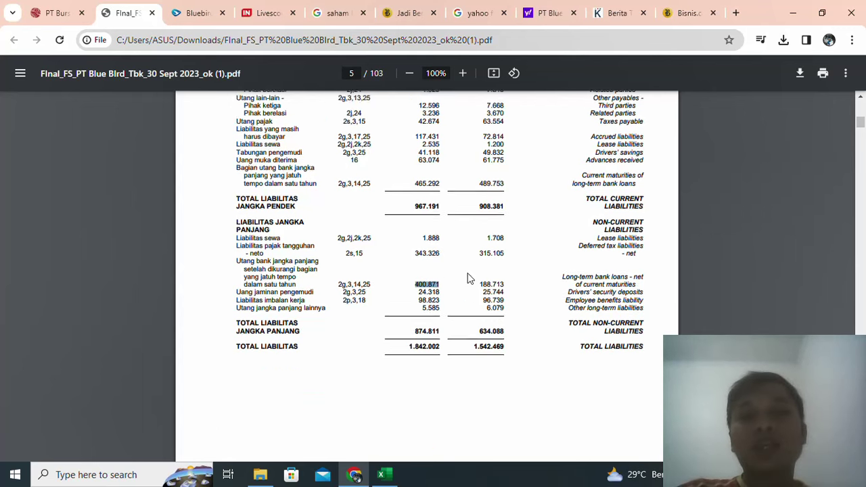
scroll(469, 277, down, 6)
scroll(470, 278, up, 1)
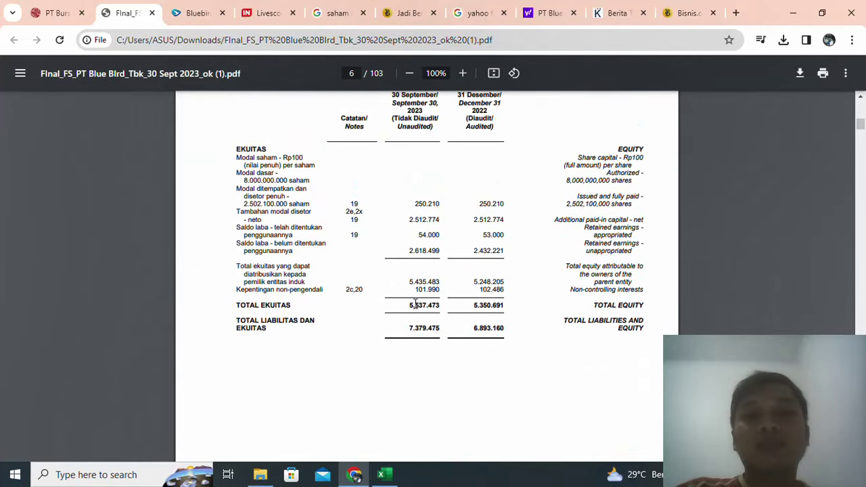
drag(408, 281, 439, 280)
Highlight the September 2023 total assets and total current assets on the assets page.
scroll(438, 280, up, 15)
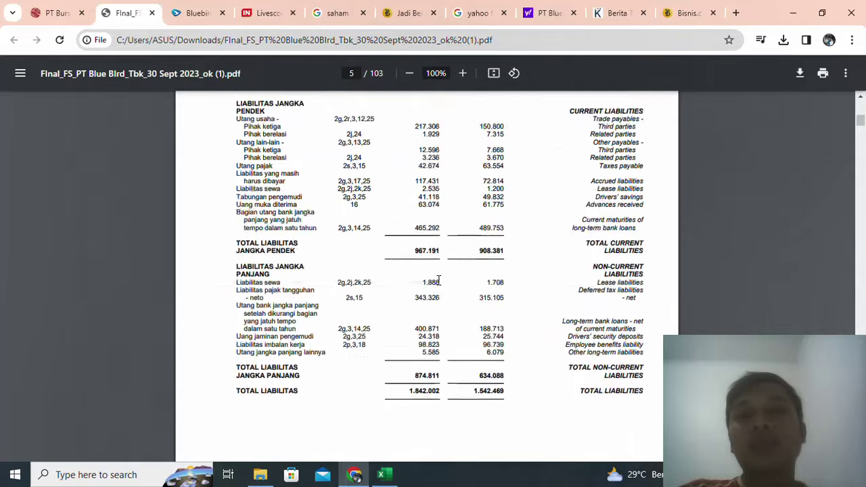
drag(409, 216, 443, 216)
scroll(438, 247, up, 5)
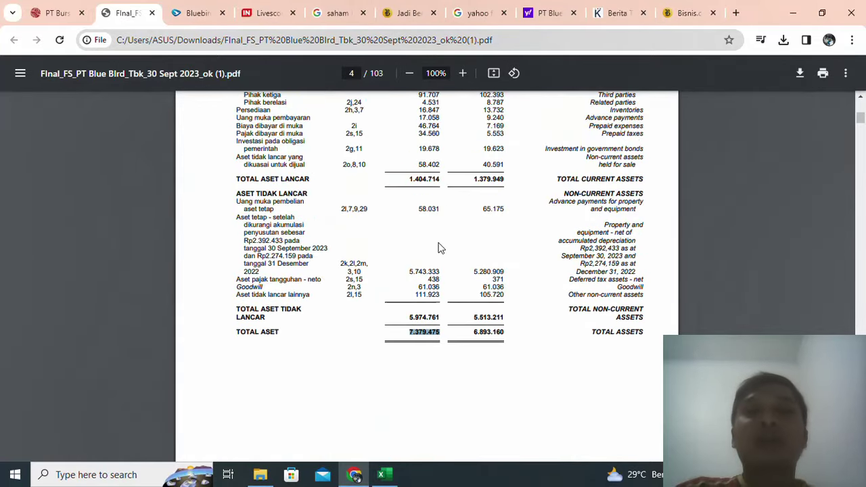
drag(409, 252, 441, 253)
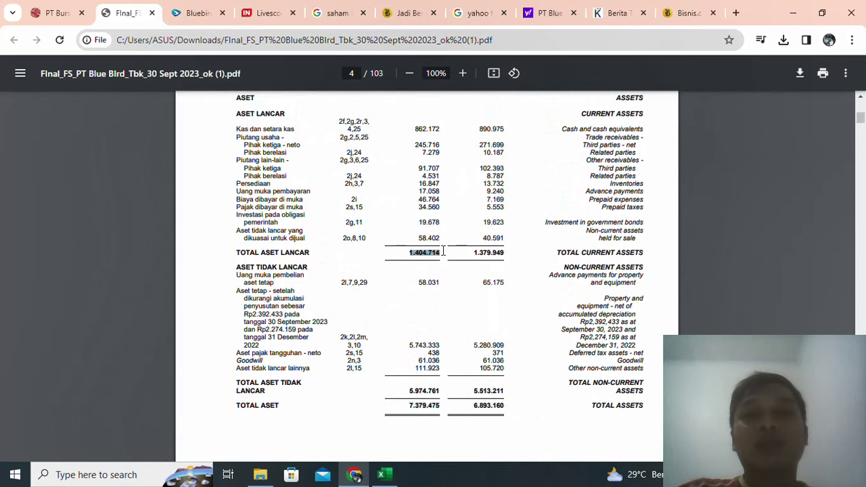
Highlight the September 2023 long-term bank loans net of current maturities on the liabilities page.
scroll(452, 309, down, 10)
scroll(452, 310, down, 5)
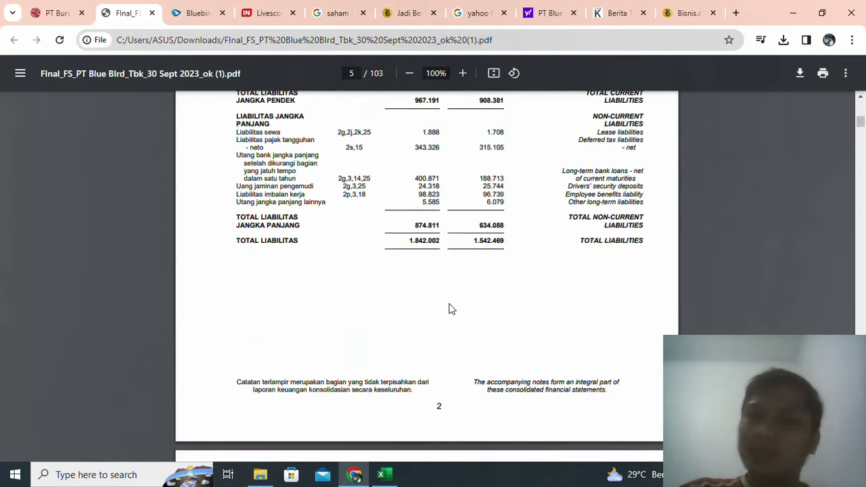
scroll(420, 242, up, 1)
drag(417, 242, 441, 242)
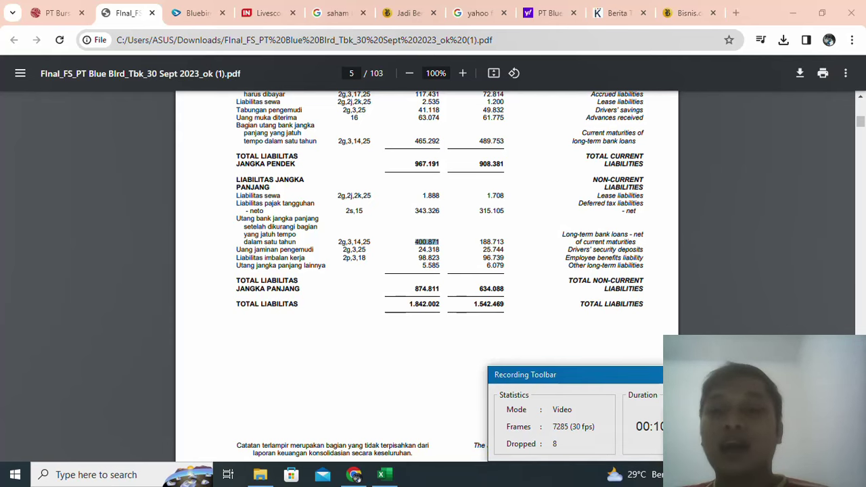
Switch to the SAHAM workbook in Excel and compare BIRD's net revenue (PENDAPATAN NETO) for FY 2019 through FY 2022 with Q3 2023.
click(381, 474)
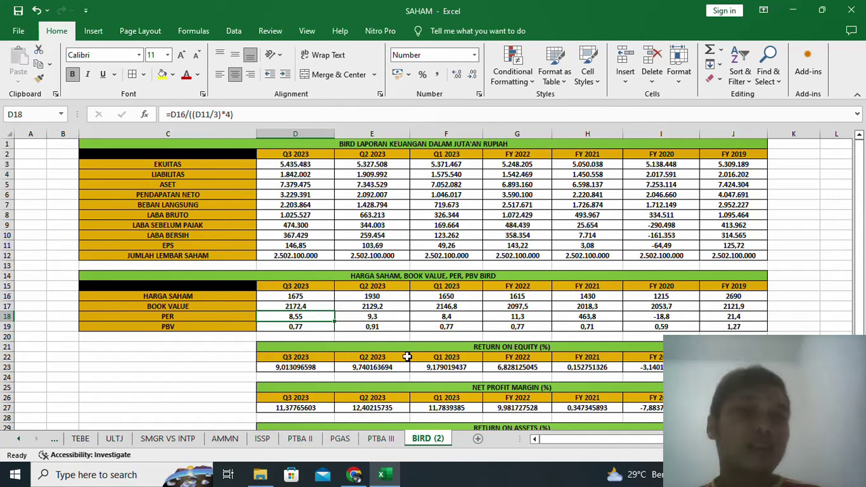
click(309, 195)
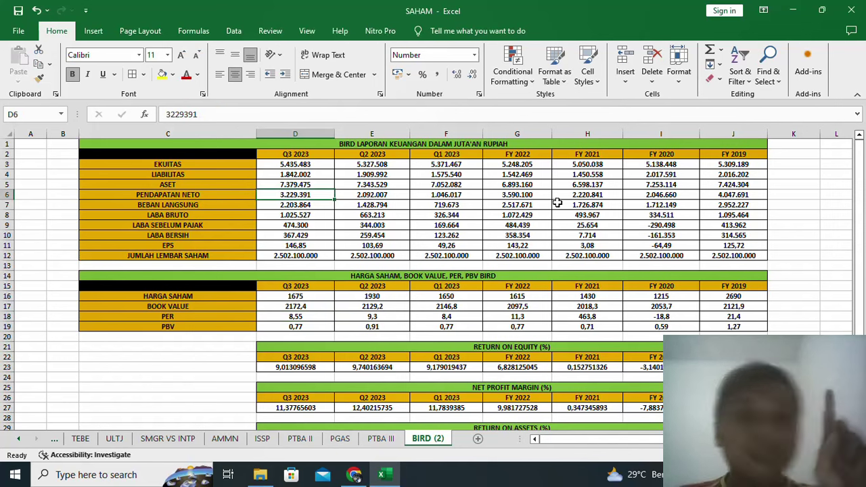
click(664, 196)
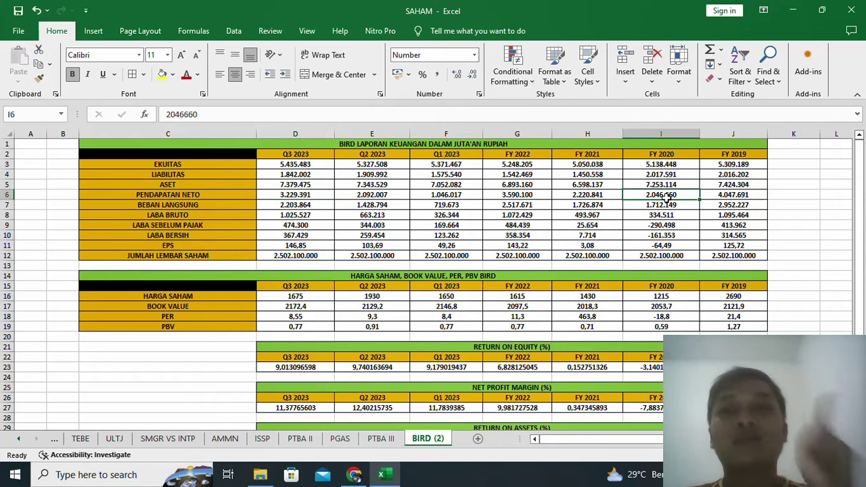
click(723, 196)
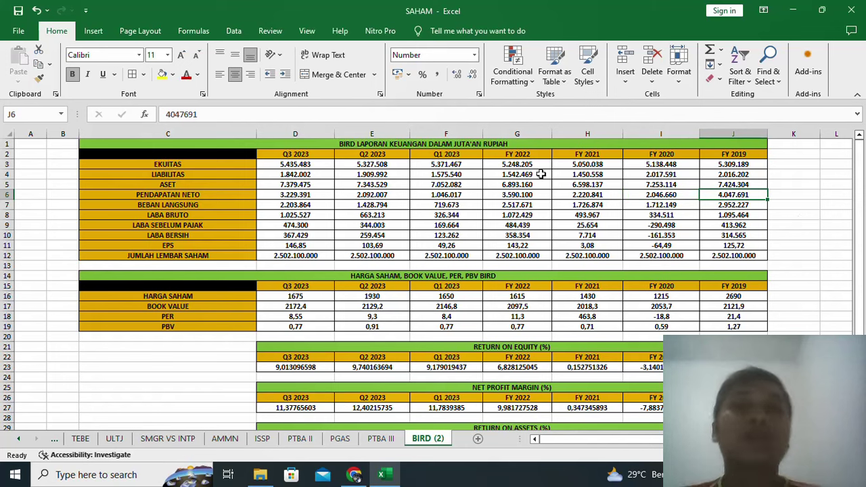
click(675, 195)
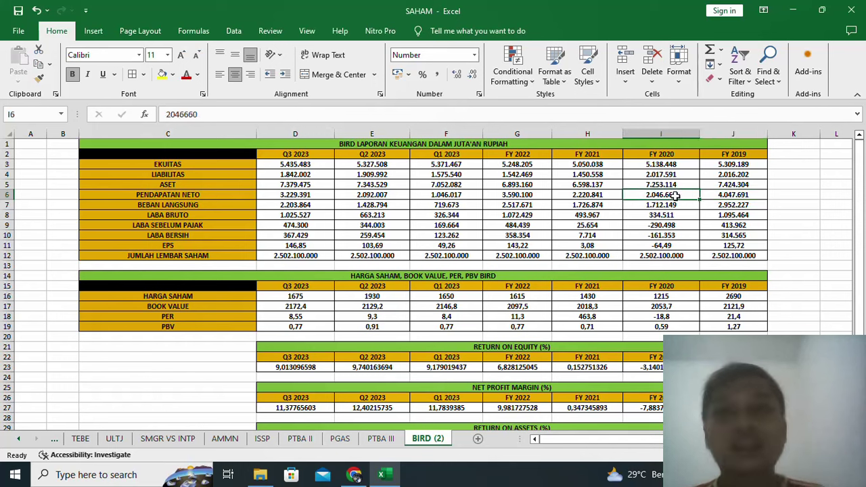
click(593, 195)
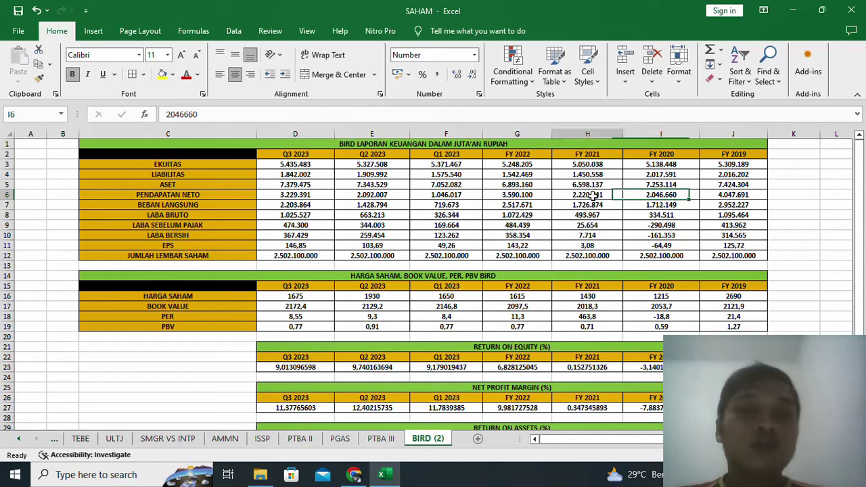
click(525, 195)
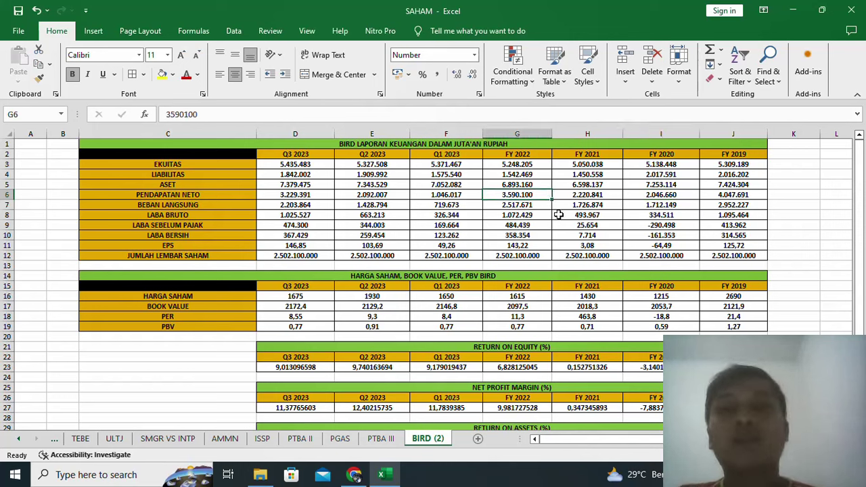
click(276, 196)
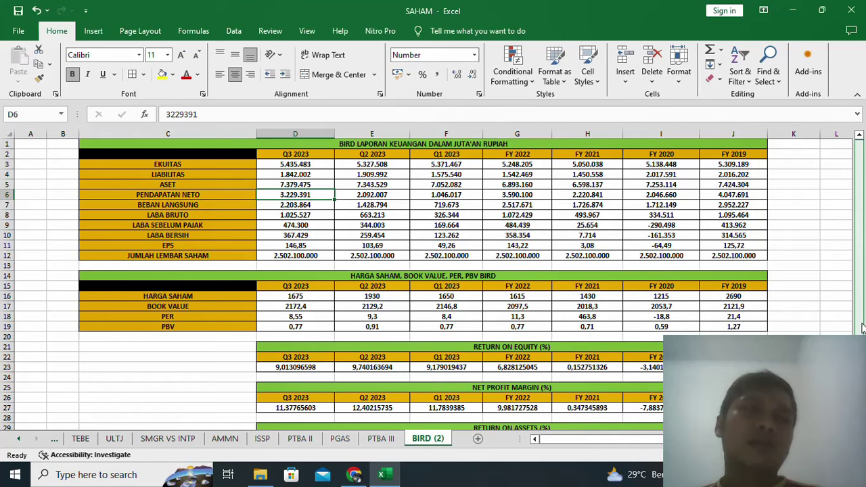
Switch to the Yahoo Finance page for BIRD.JK in Chrome and view the summary statistics and one-year price chart.
click(351, 476)
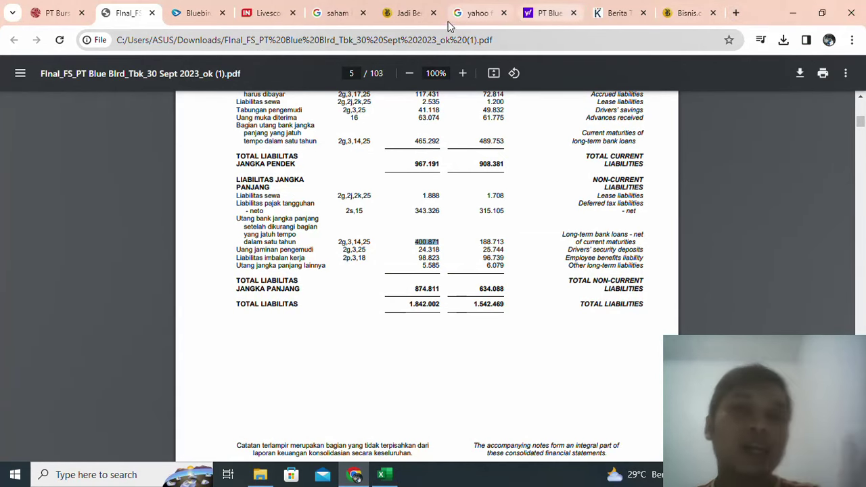
click(545, 13)
mouse_move(522, 105)
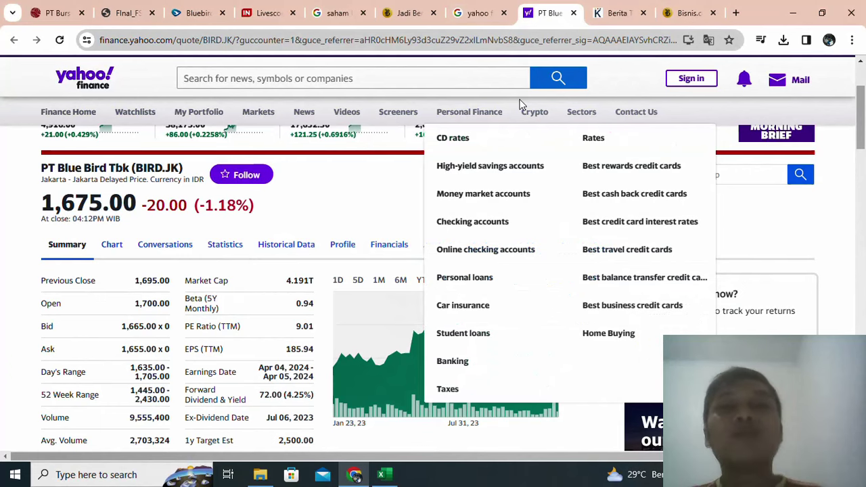
scroll(320, 212, down, 1)
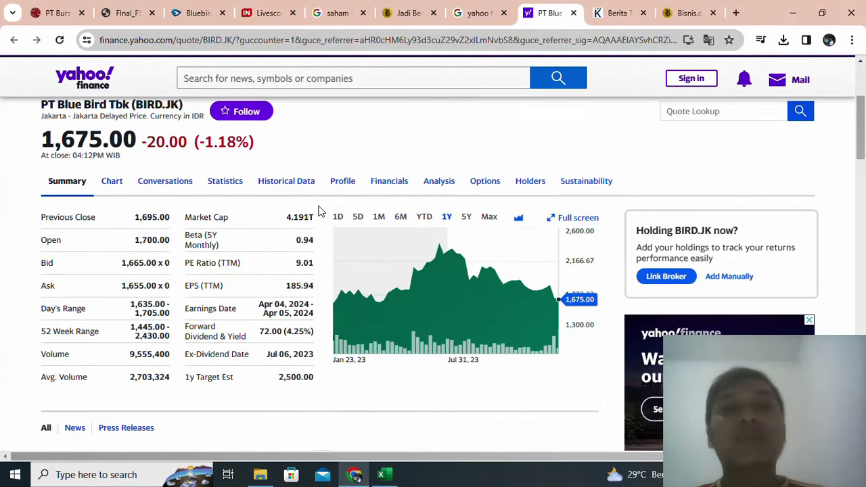